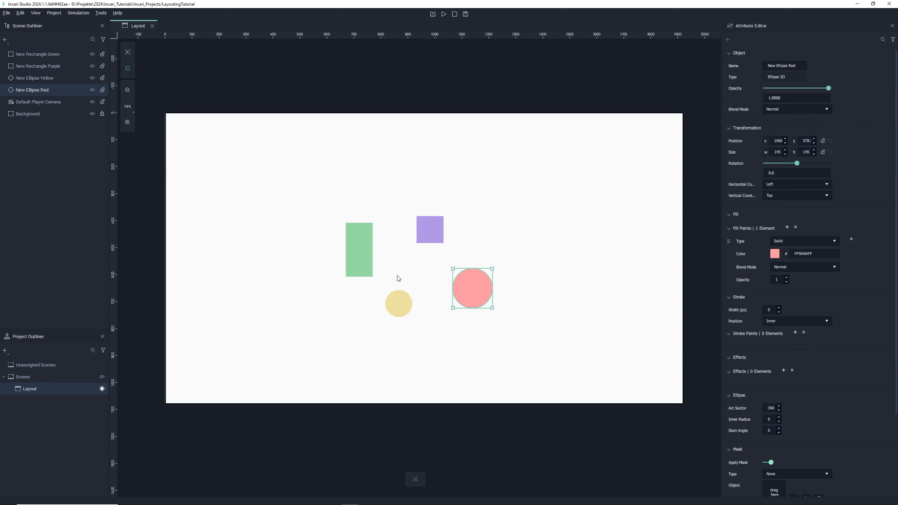
# Step: Nudge the green rectangle to about x 704, y 390, and create a 2D frame enlarged to about 558 × 445
pyautogui.moveTo(364, 251)
pyautogui.mouseDown()
pyautogui.moveTo(375, 222)
pyautogui.moveTo(376, 249)
pyautogui.mouseUp()
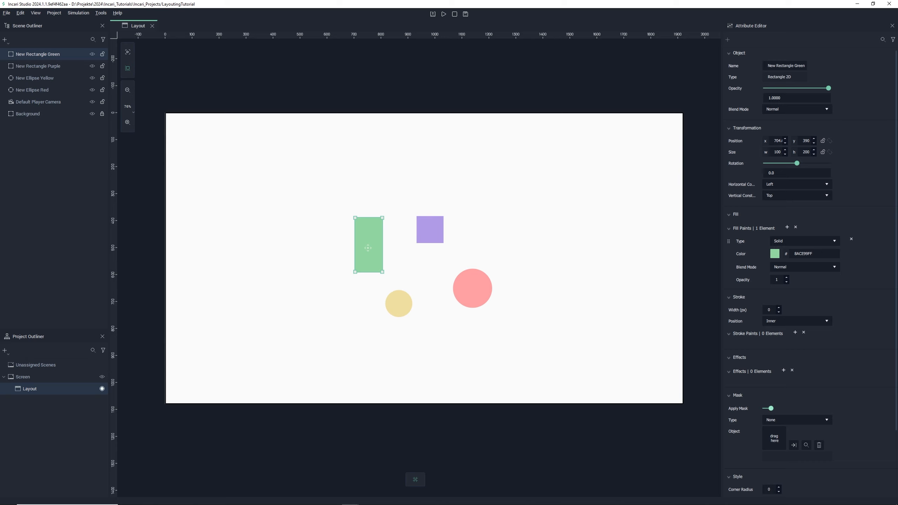
pyautogui.rightClick(44, 139)
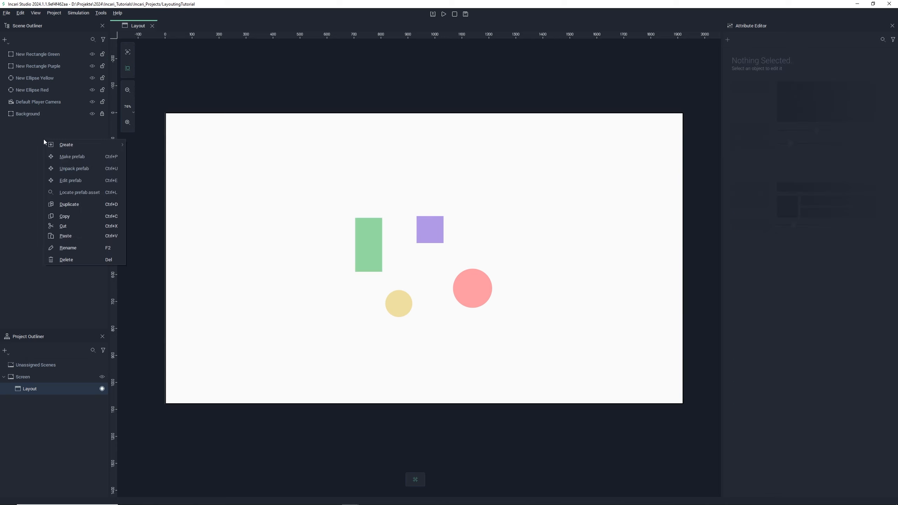
pyautogui.moveTo(61, 143)
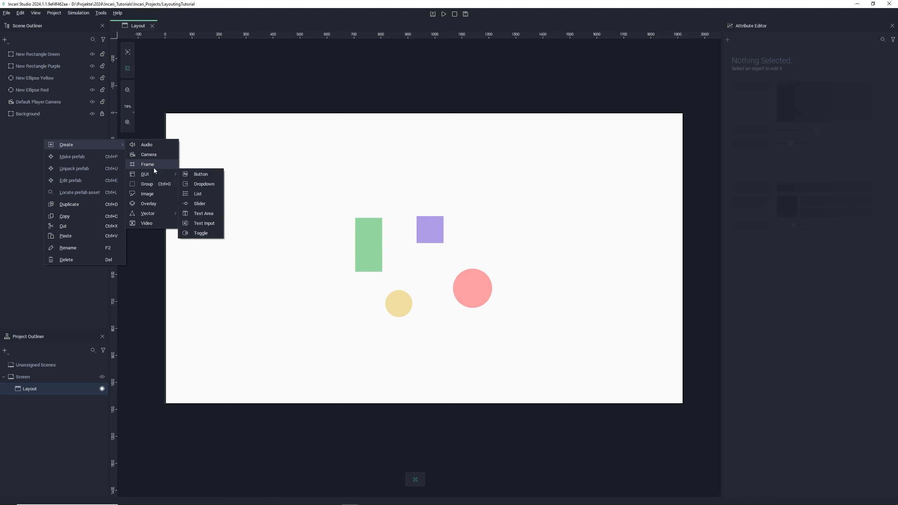
pyautogui.click(153, 167)
pyautogui.click(58, 159)
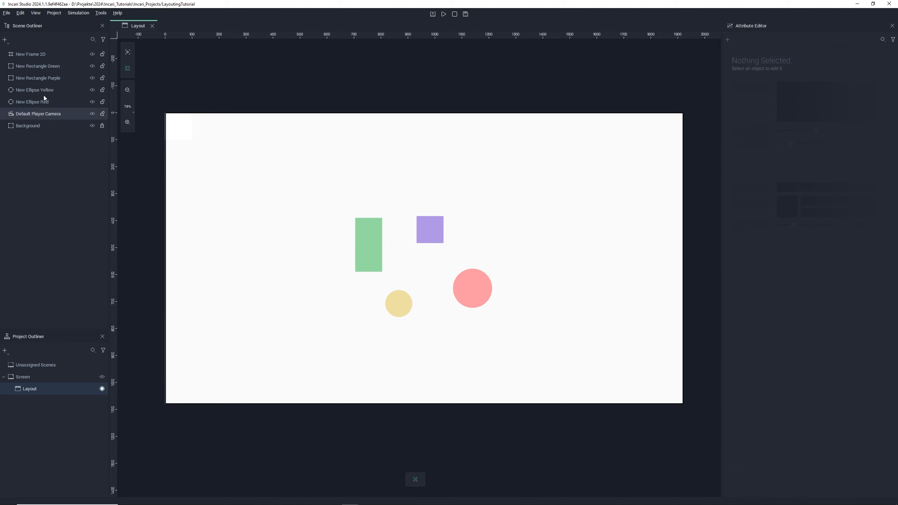
pyautogui.click(32, 54)
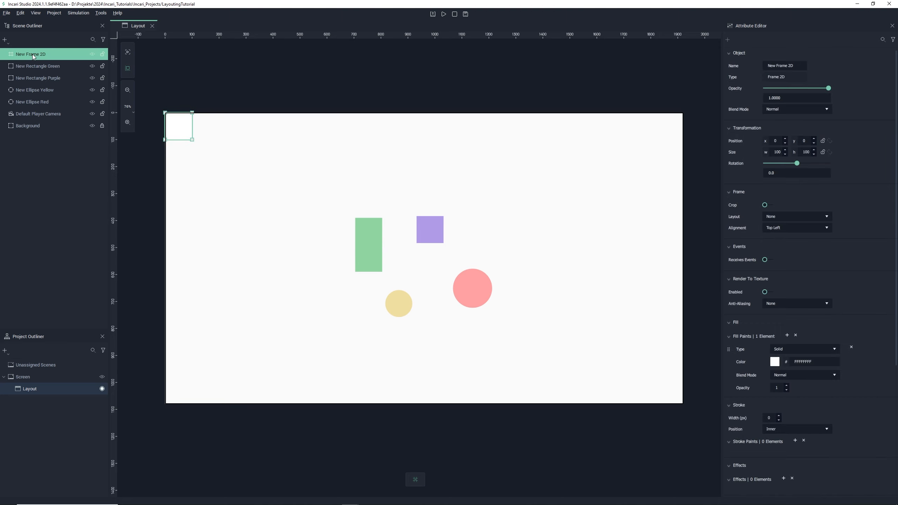
pyautogui.moveTo(192, 140); pyautogui.dragTo(315, 233)
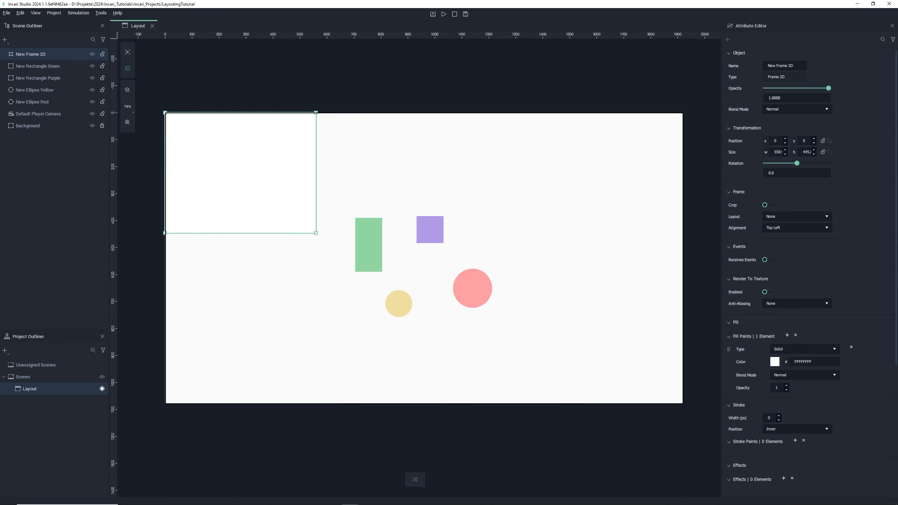
# Step: Nest the green and purple rectangles and the yellow and red ellipses inside the new 2D frame
pyautogui.click(50, 67)
pyautogui.keyDown('shift'); pyautogui.click(39, 105); pyautogui.keyUp('shift')
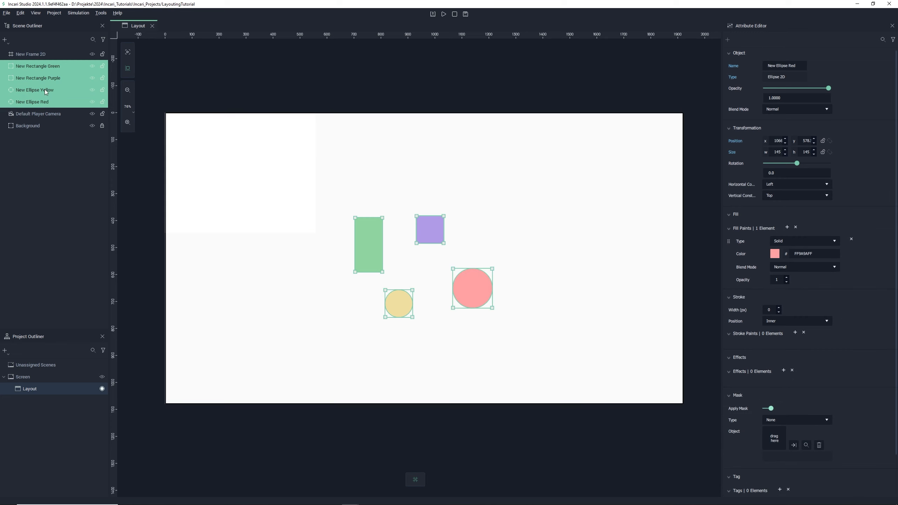
pyautogui.moveTo(46, 65); pyautogui.dragTo(44, 53)
# Step: Expand the frame's children in the outliner, then enlarge the frame to about 1561 × 978 at about x 176, y 57
pyautogui.click(43, 53)
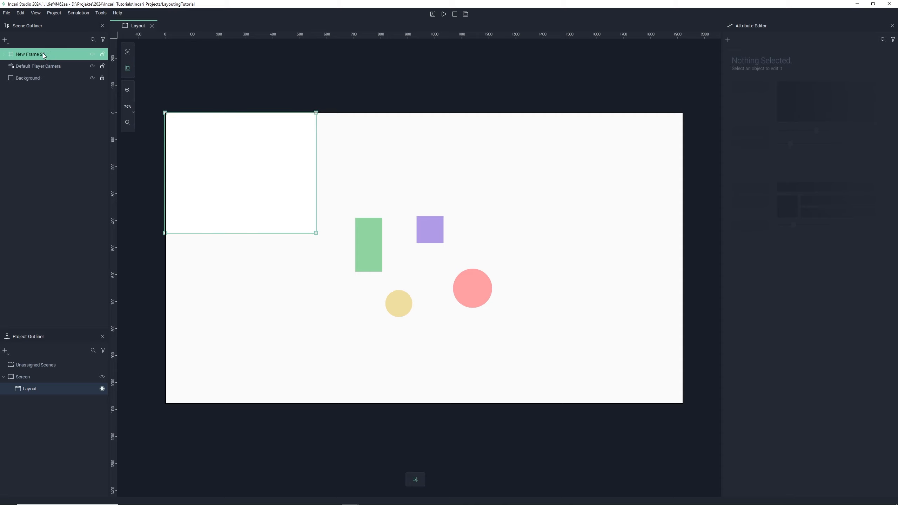
pyautogui.click(3, 55)
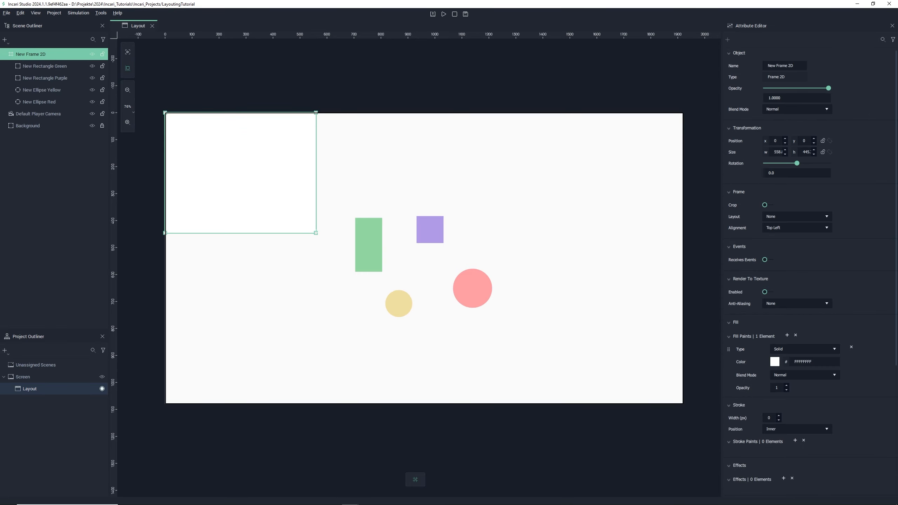
pyautogui.moveTo(315, 232); pyautogui.dragTo(586, 377)
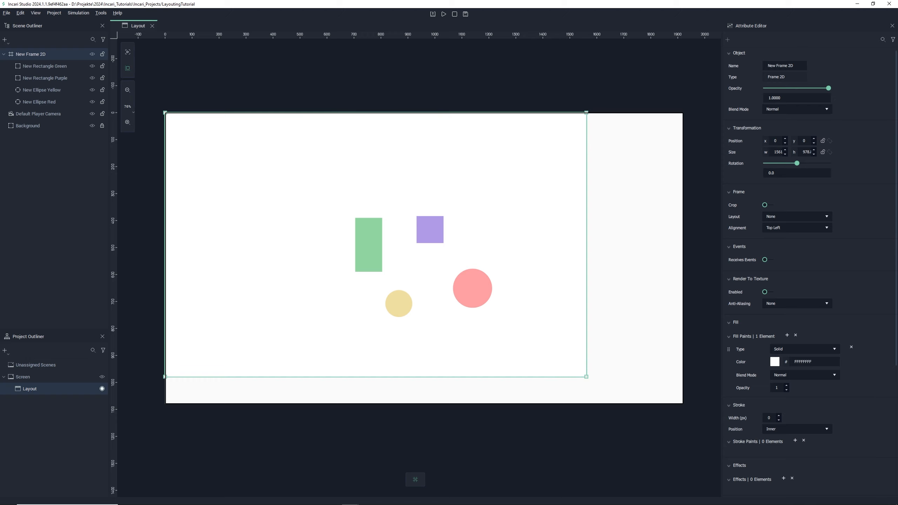
pyautogui.moveTo(375, 245); pyautogui.dragTo(423, 259)
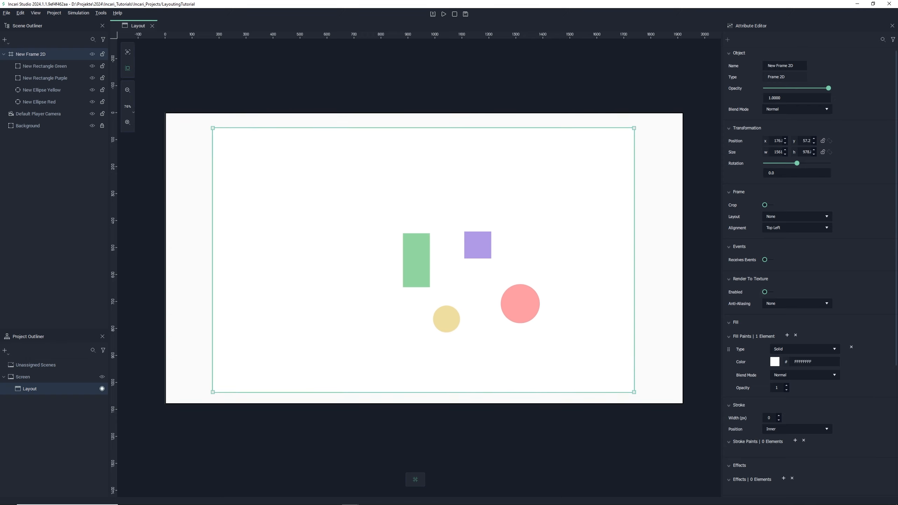
# Step: Reposition the green rectangle and the purple square freely inside the frame, with the purple square at about x 952, y 349
pyautogui.click(66, 67)
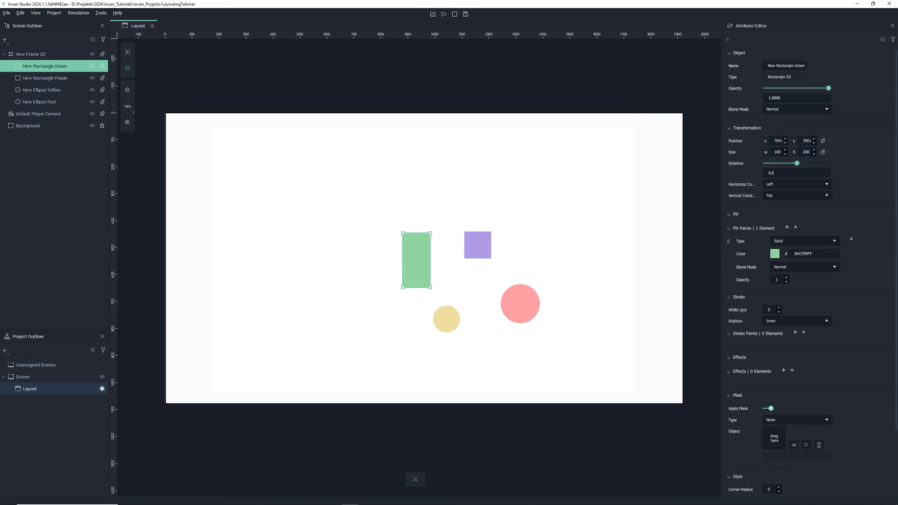
pyautogui.moveTo(422, 271); pyautogui.dragTo(383, 251)
pyautogui.click(480, 252)
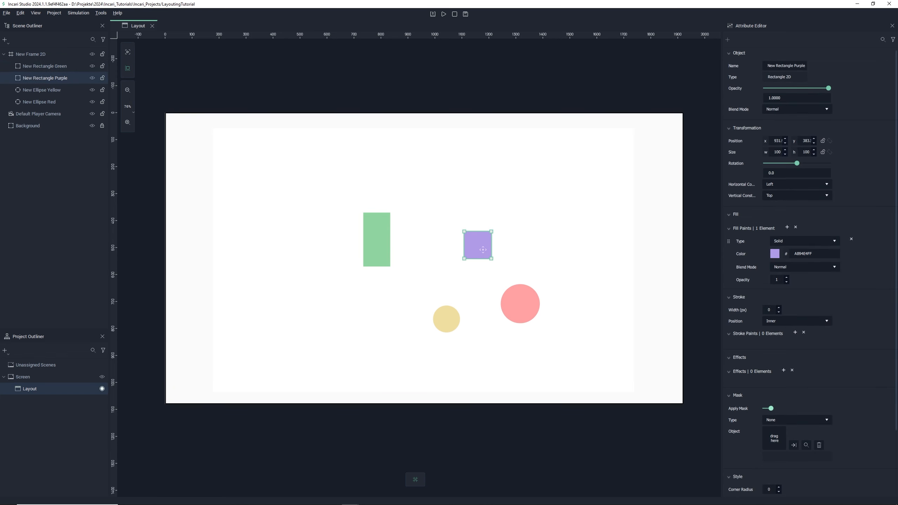
pyautogui.moveTo(480, 252); pyautogui.dragTo(486, 243)
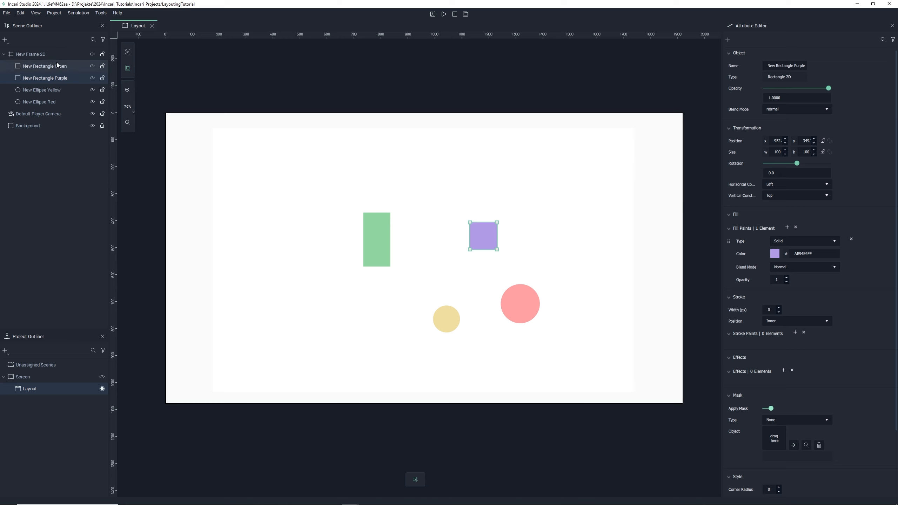
# Step: Try the Vertical layout on the 2D frame, then set its layout to Horizontal
pyautogui.click(47, 54)
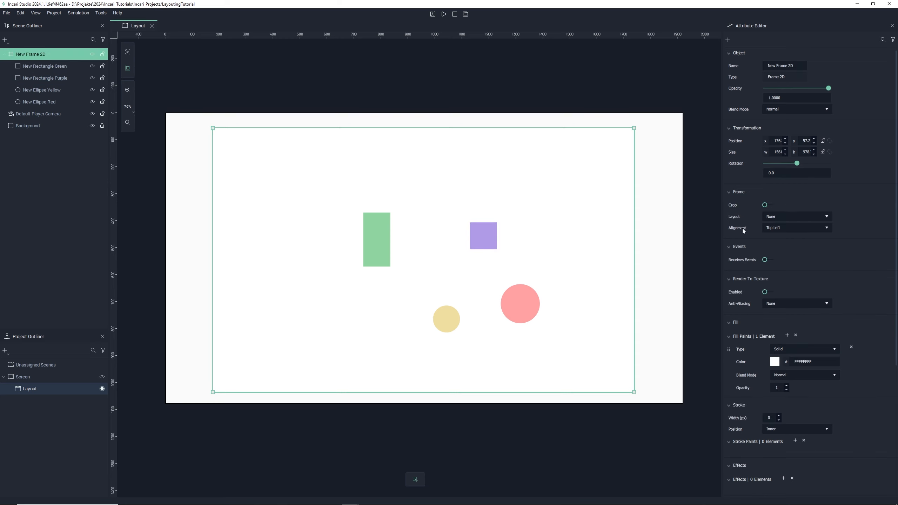
pyautogui.click(784, 216)
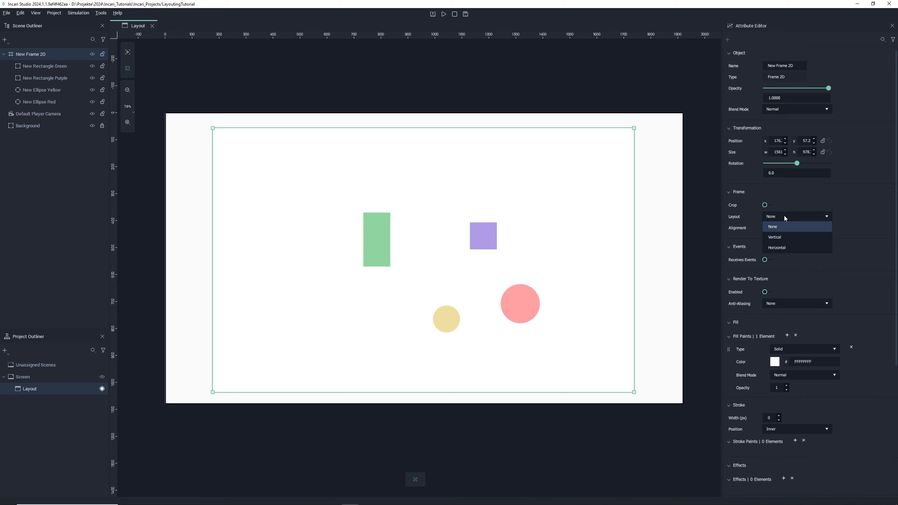
pyautogui.click(793, 237)
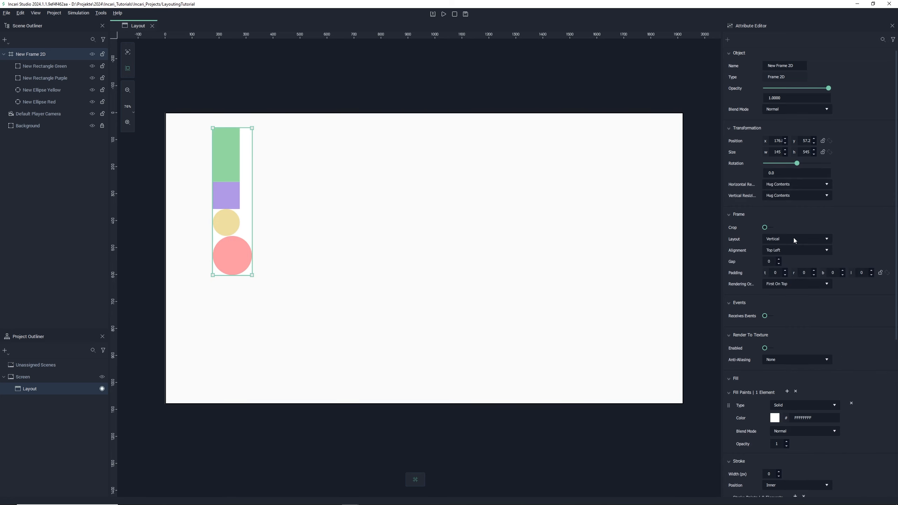
pyautogui.click(793, 238)
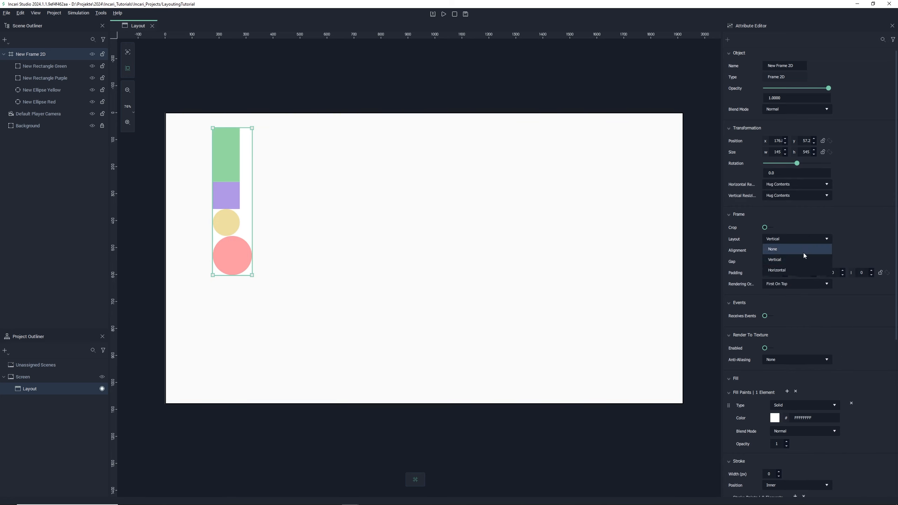
pyautogui.click(796, 269)
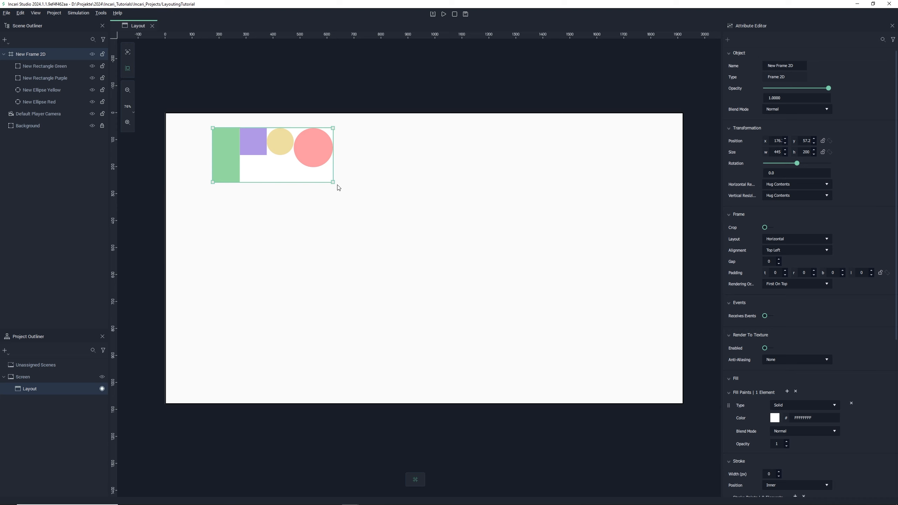
# Step: Move the 2D frame with its contents toward the middle of the scene, at about x 664, y 357
pyautogui.click(310, 153)
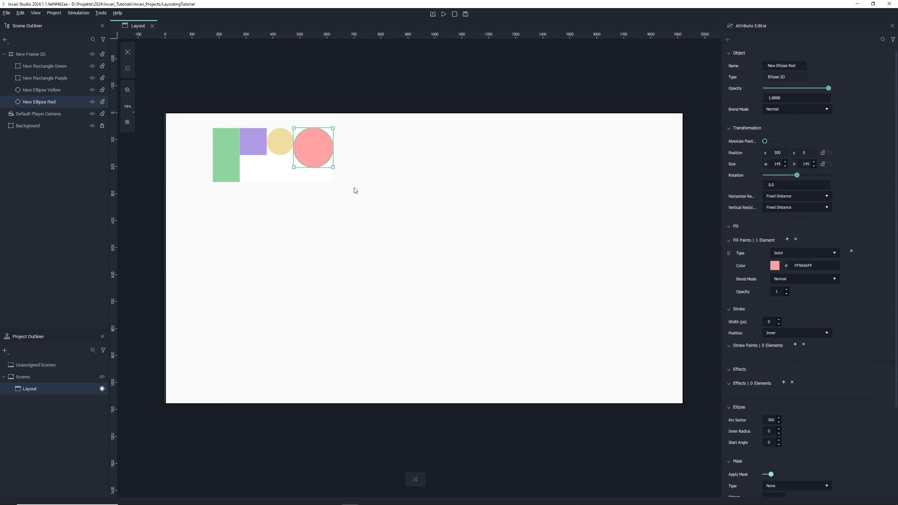
pyautogui.click(257, 166)
pyautogui.moveTo(257, 167); pyautogui.dragTo(389, 247)
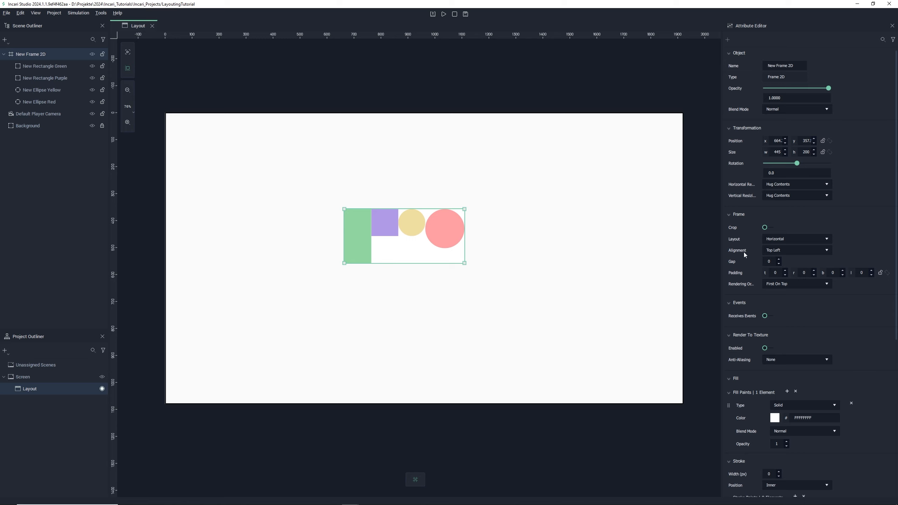
# Step: Try the frame alignments Center Middle and Bottom Right, then set the alignment back to Top Left
pyautogui.click(798, 251)
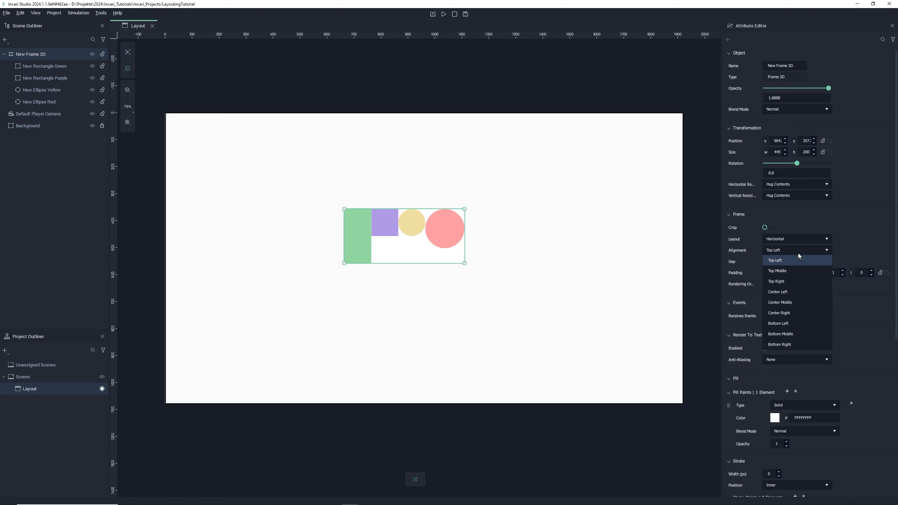
pyautogui.click(791, 302)
pyautogui.click(810, 250)
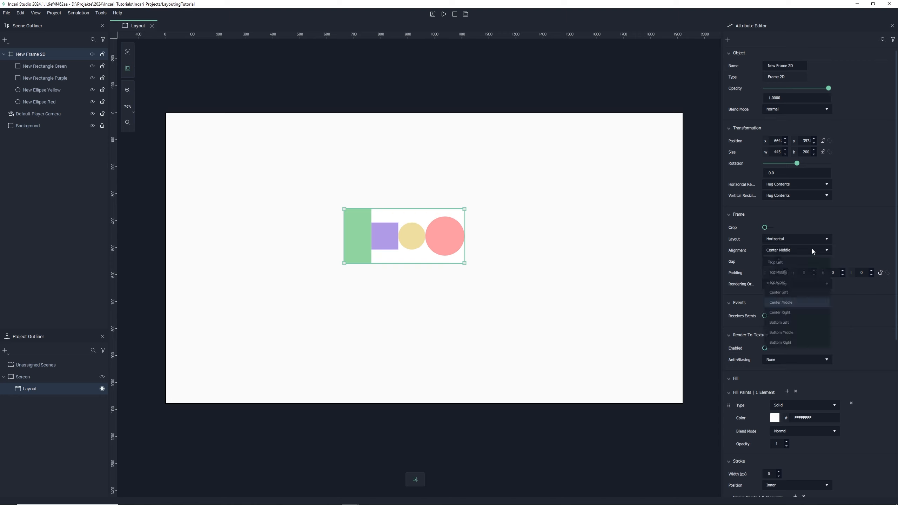
pyautogui.click(794, 342)
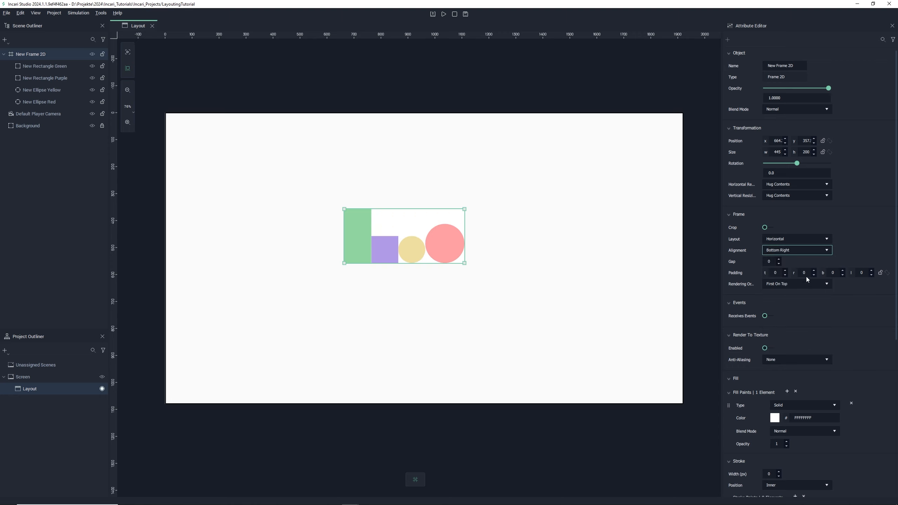
pyautogui.click(806, 252)
pyautogui.click(803, 258)
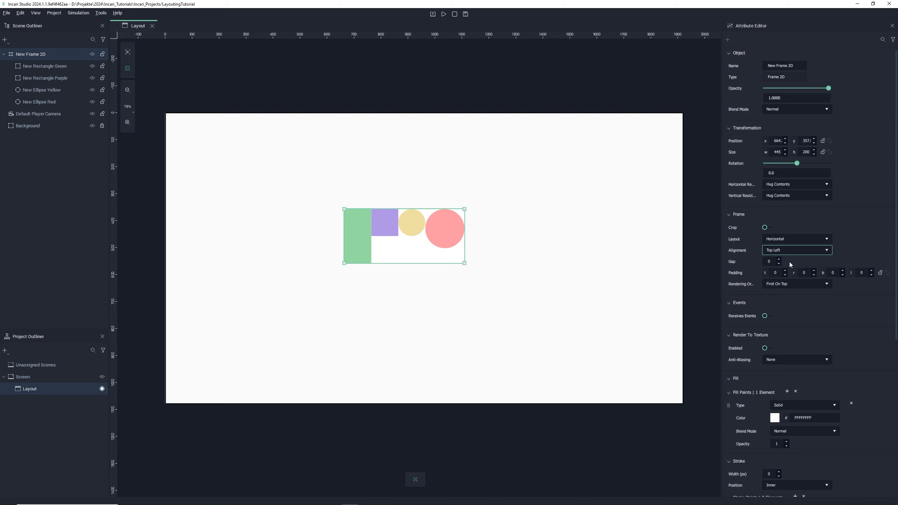
# Step: Set the frame's gap to 20 and its padding to 43 top, 28 right, 35 bottom and 29 left
pyautogui.moveTo(767, 264); pyautogui.dragTo(862, 276)
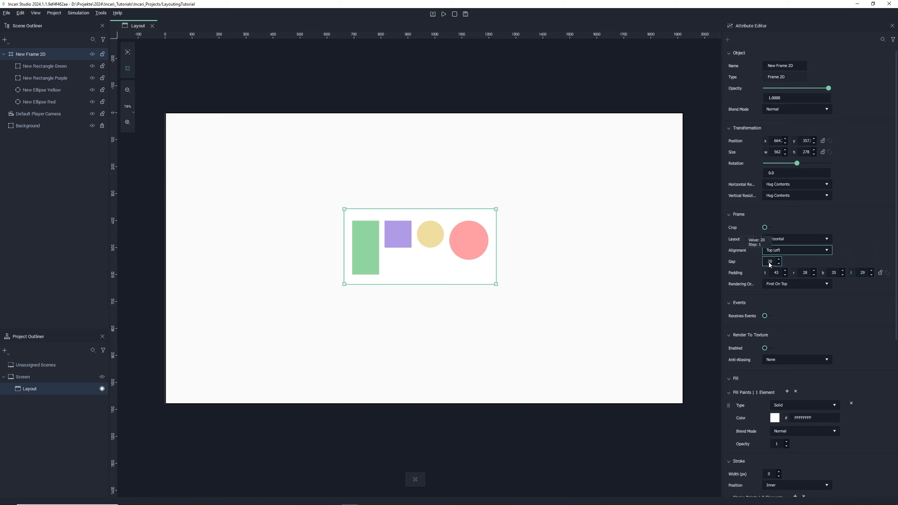
# Step: Set the frame's gap to -20 and its rendering order to Last On Top
pyautogui.moveTo(770, 264); pyautogui.dragTo(770, 265)
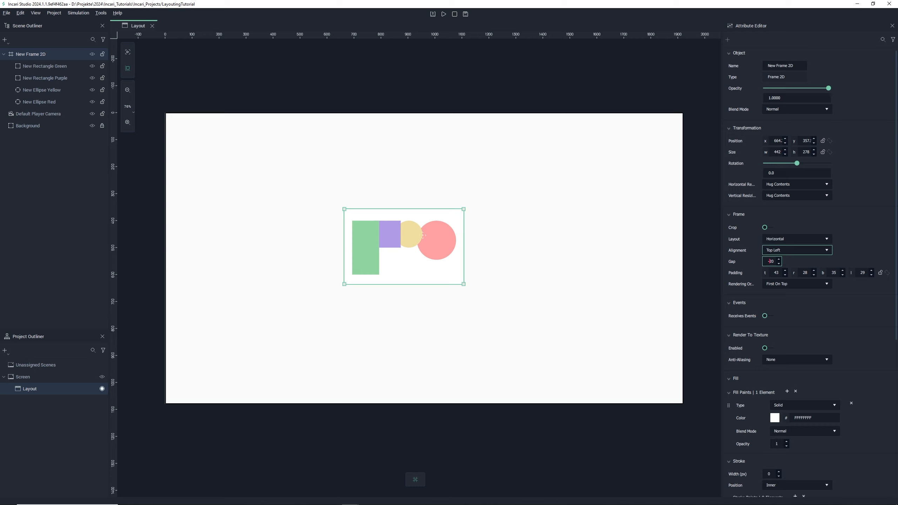
pyautogui.click(790, 288)
pyautogui.click(781, 306)
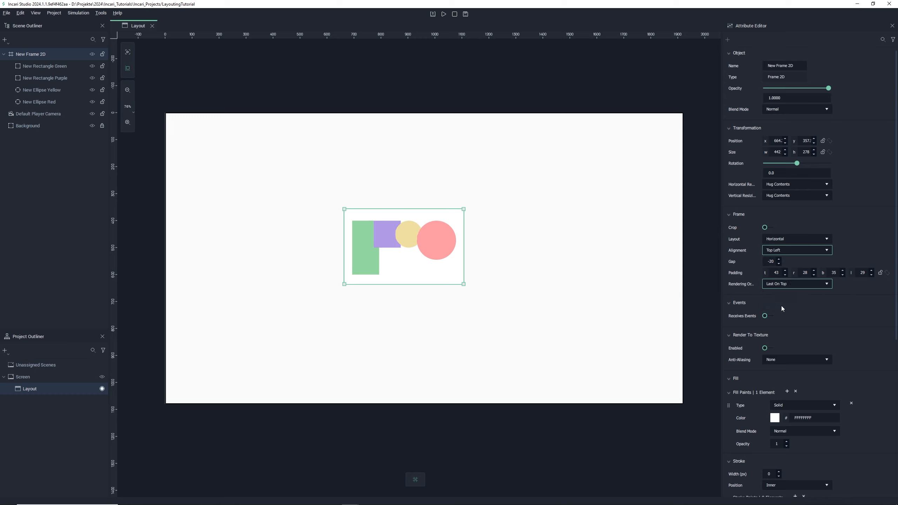
# Step: Undo the rendering order, negative gap and padding changes on the frame
pyautogui.hotkey('ctrl', 'z')
pyautogui.hotkey('ctrl', 'z')
pyautogui.hotkey('ctrl', 'z')
pyautogui.hotkey('ctrl', 'z')
pyautogui.hotkey('ctrl', 'z')
pyautogui.hotkey('ctrl', 'z')
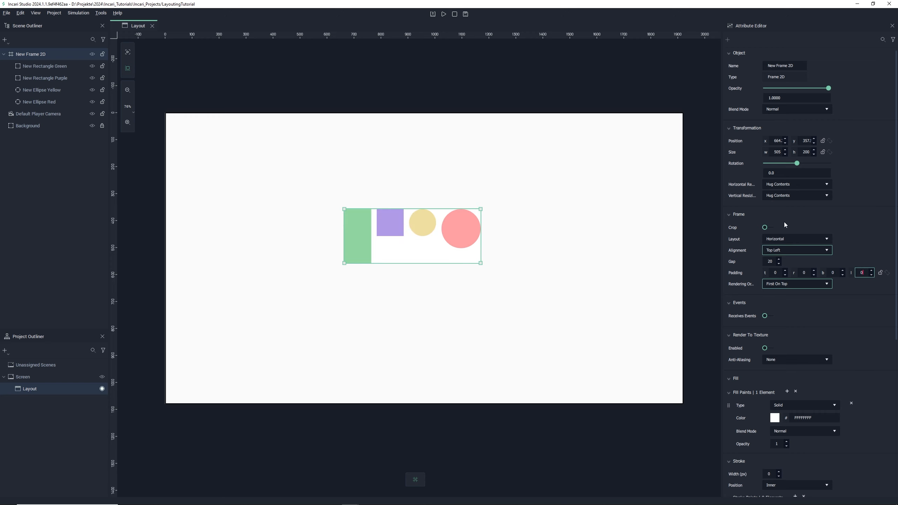
# Step: Set the frame's horizontal and vertical resizing to Fixed Distance and enlarge it to about 753 × 534
pyautogui.click(791, 184)
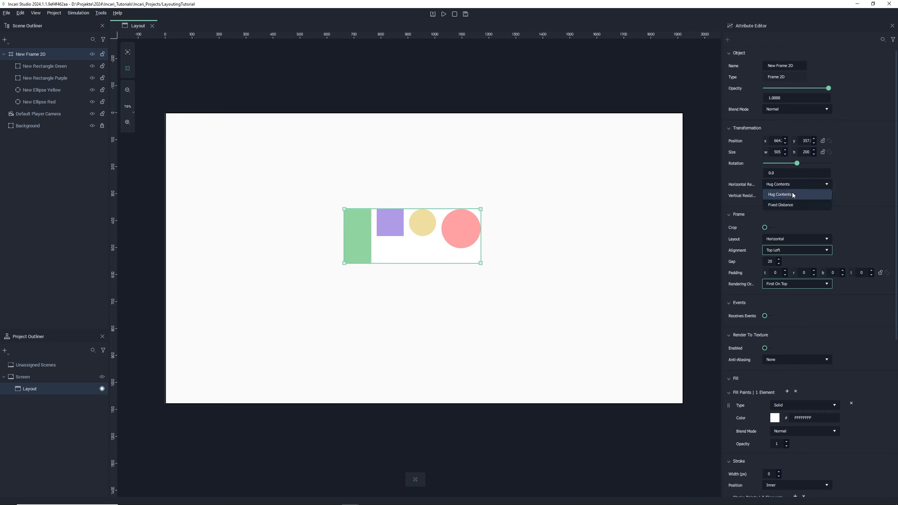
pyautogui.click(789, 203)
pyautogui.click(789, 196)
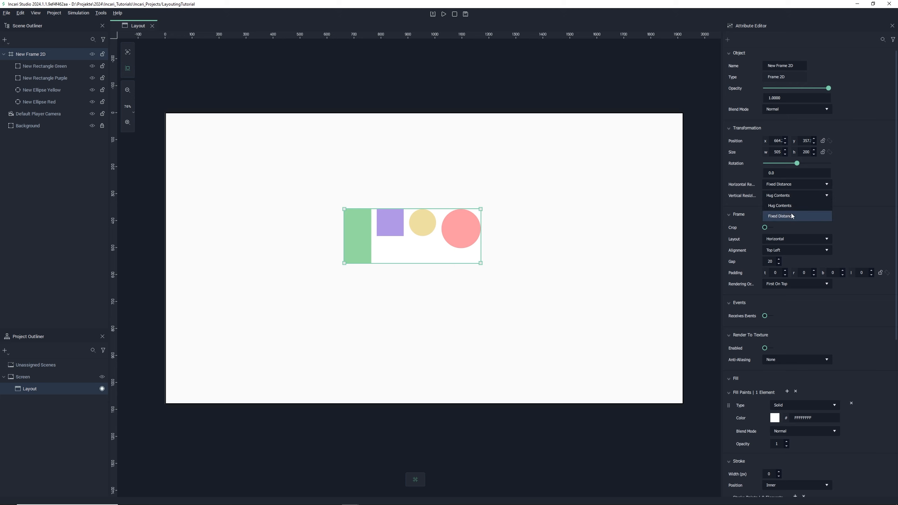
pyautogui.click(790, 215)
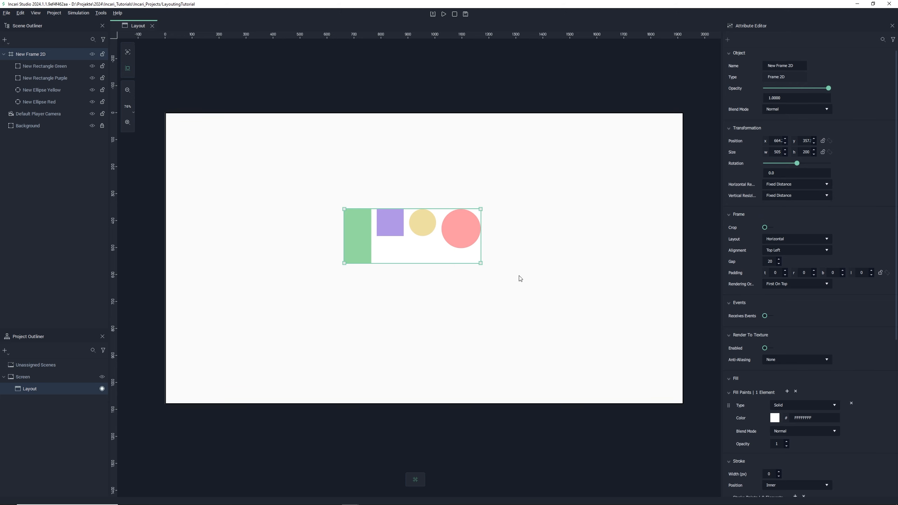
pyautogui.moveTo(480, 263); pyautogui.dragTo(554, 351)
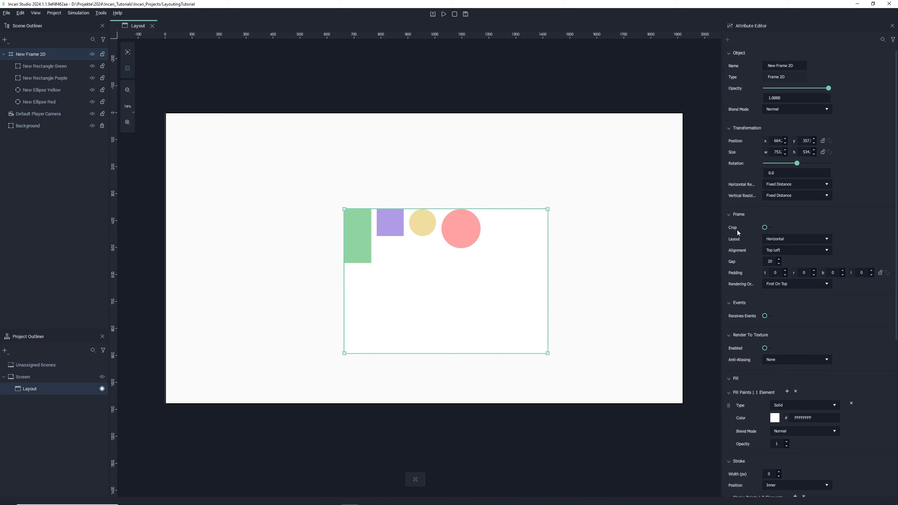
# Step: Enable Crop on the frame and shrink it to about 438 × 57
pyautogui.click(765, 228)
pyautogui.moveTo(547, 353); pyautogui.dragTo(461, 222)
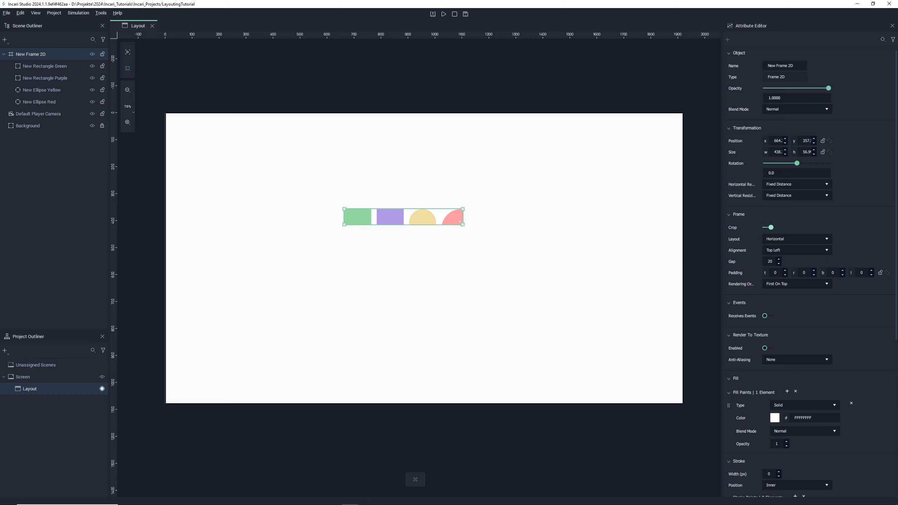
# Step: Toggle the frame's Crop setting, leaving it off, and enlarge the frame to about 693 × 437
pyautogui.click(770, 228)
pyautogui.click(770, 228)
pyautogui.click(770, 228)
pyautogui.moveTo(463, 225); pyautogui.dragTo(531, 327)
# Step: Set the frame's alignment to Center Middle and switch it to Center Right
pyautogui.click(799, 251)
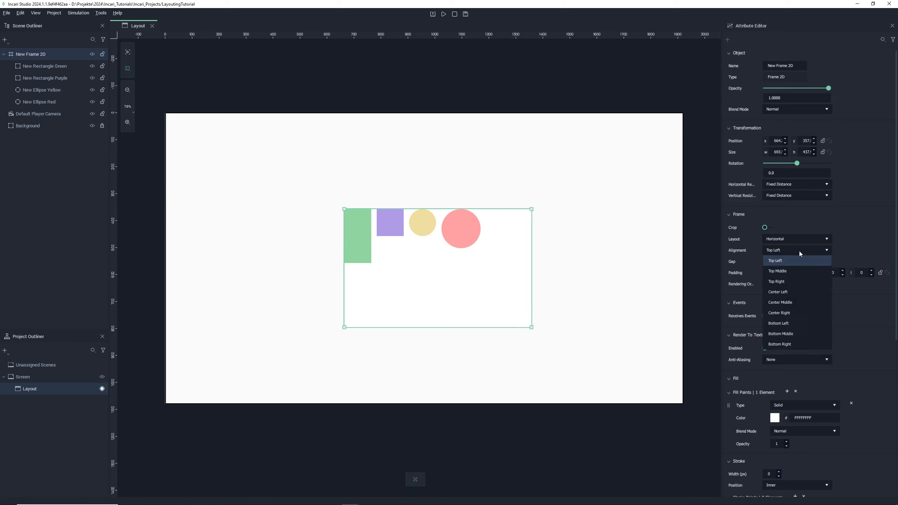
pyautogui.click(788, 301)
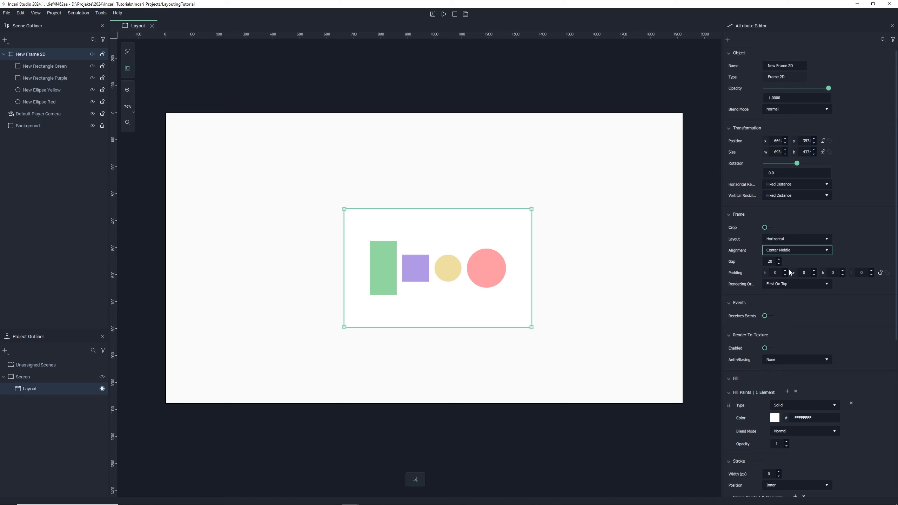
pyautogui.click(799, 251)
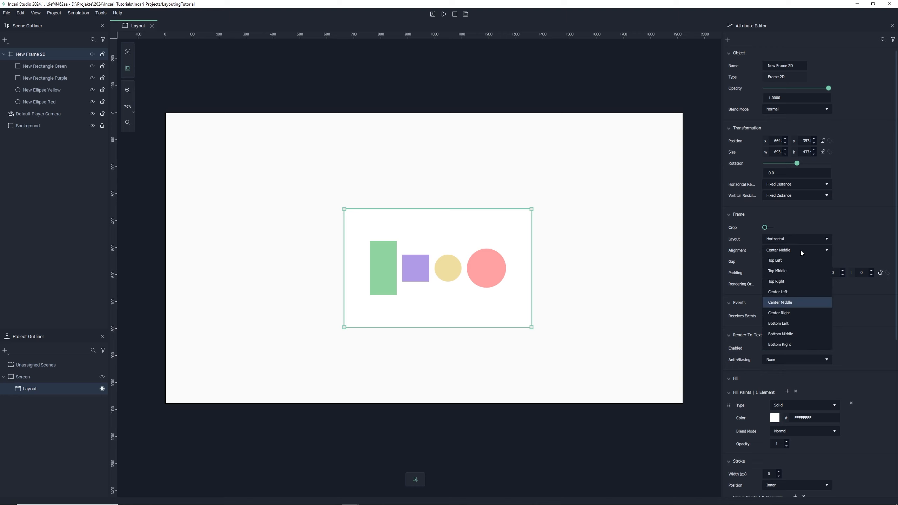
pyautogui.click(789, 311)
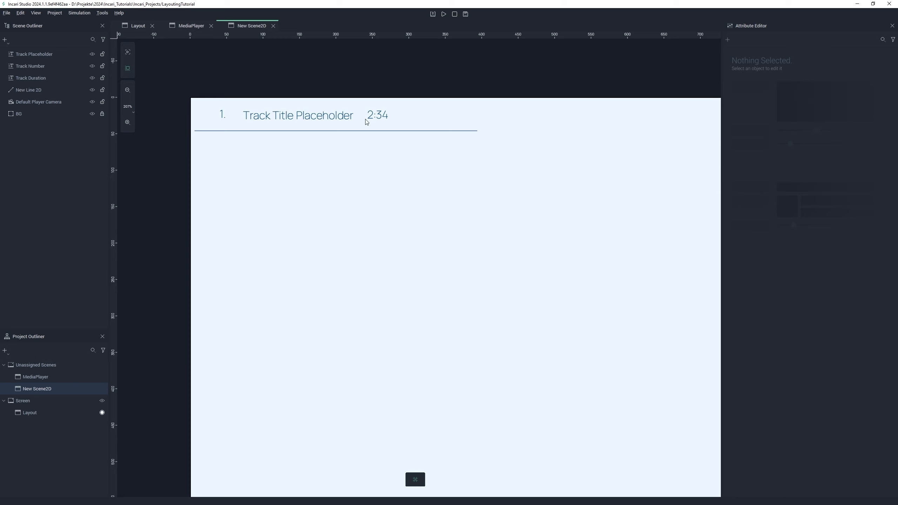
# Step: Create a frame named Content in the New Scene2D scene and remove its solid fill paint
pyautogui.rightClick(68, 150)
pyautogui.moveTo(88, 153)
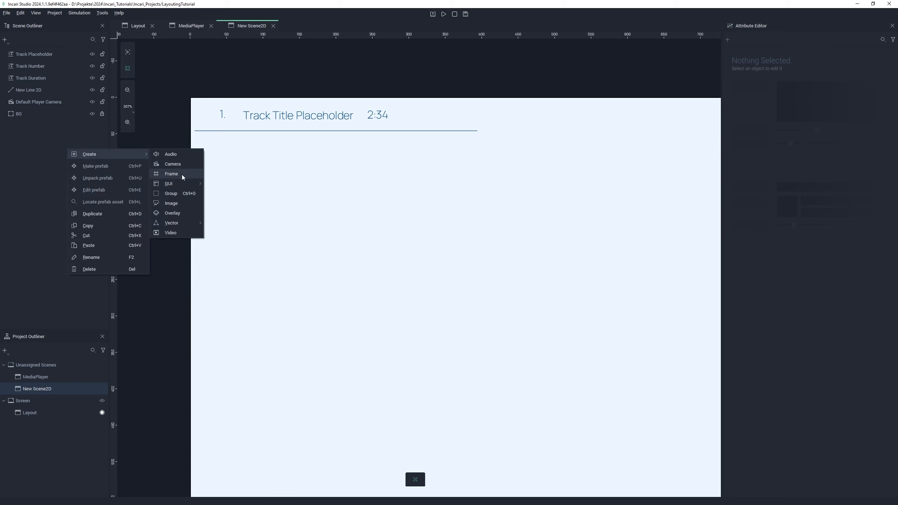
pyautogui.click(171, 173)
pyautogui.write('Content')
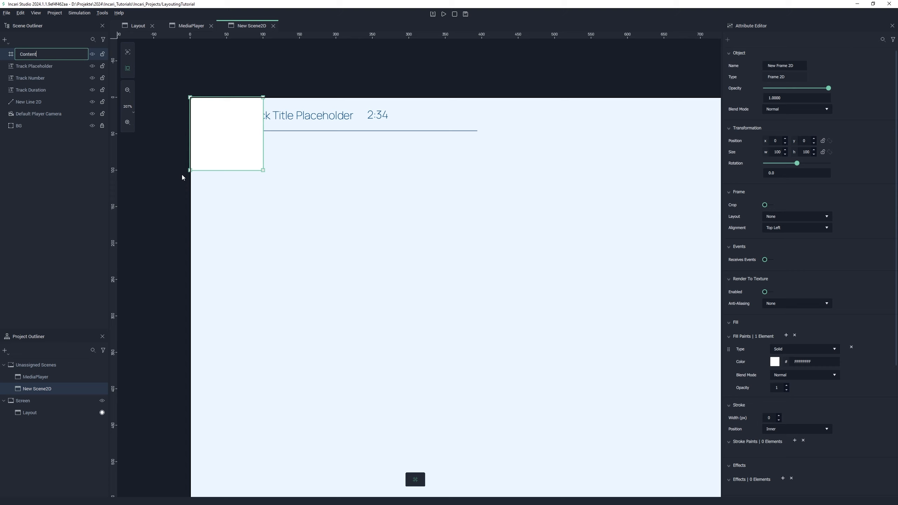
pyautogui.press('Return')
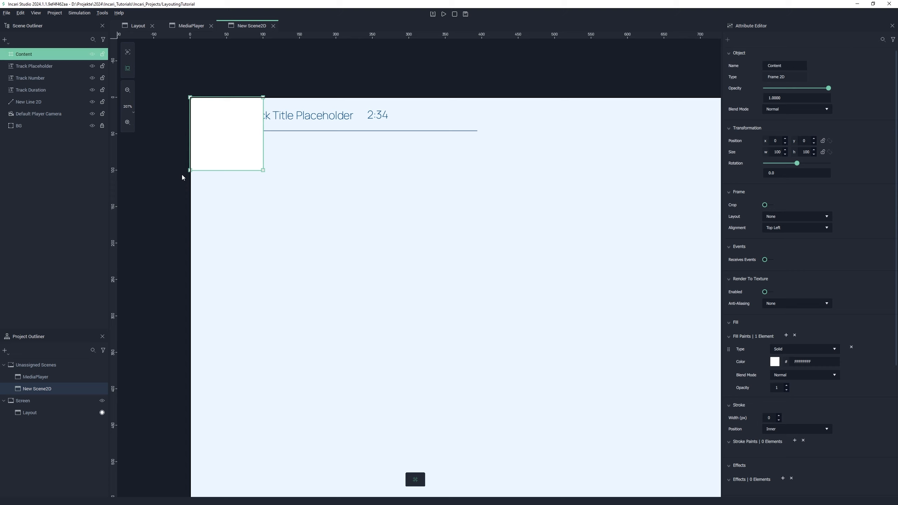
pyautogui.click(850, 347)
# Step: Nest the Track Placeholder, Track Number and Track Duration texts inside the Content frame
pyautogui.click(50, 68)
pyautogui.keyDown('shift'); pyautogui.click(35, 90); pyautogui.keyUp('shift')
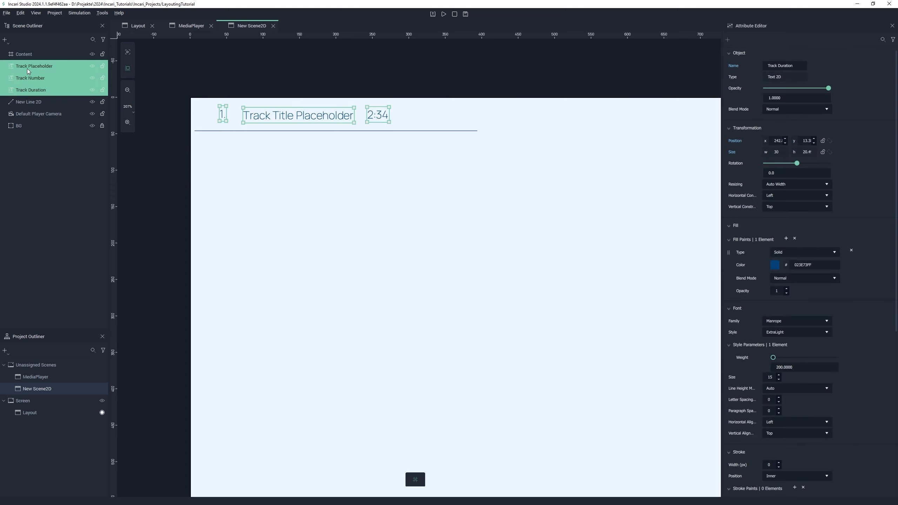
pyautogui.moveTo(35, 90); pyautogui.dragTo(26, 56)
# Step: Set the Content frame's layout to Horizontal and reorder Track Placeholder to sit between Track Number and Track Duration
pyautogui.click(24, 54)
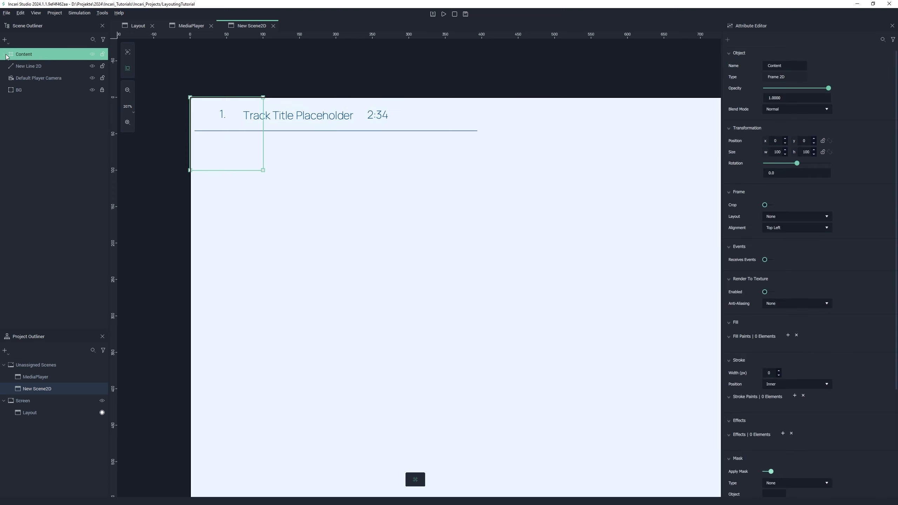
pyautogui.click(795, 216)
pyautogui.click(794, 251)
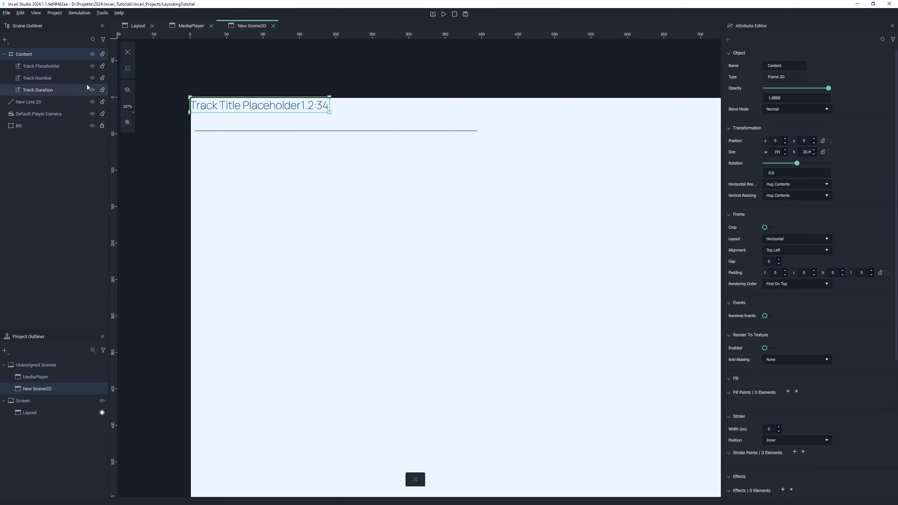
pyautogui.click(51, 67)
pyautogui.moveTo(44, 69); pyautogui.dragTo(45, 79)
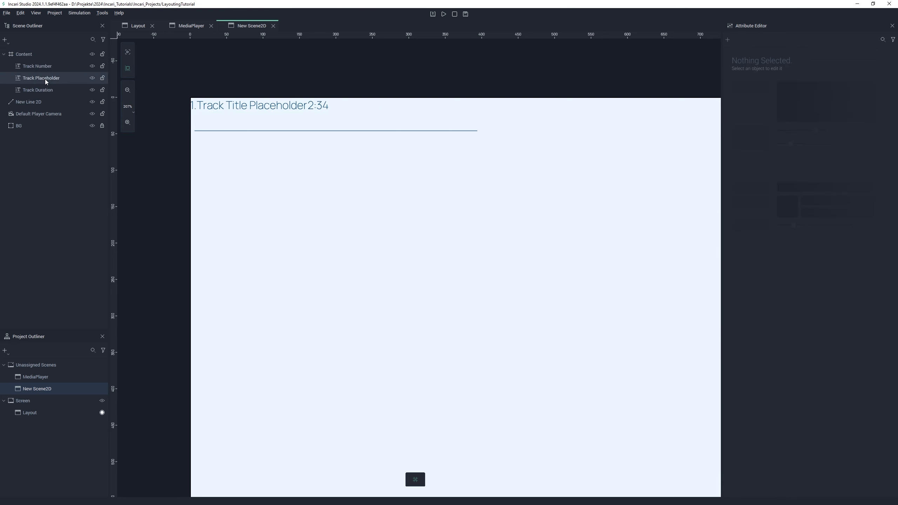
# Step: Set the Content frame's gap to 100
pyautogui.click(42, 55)
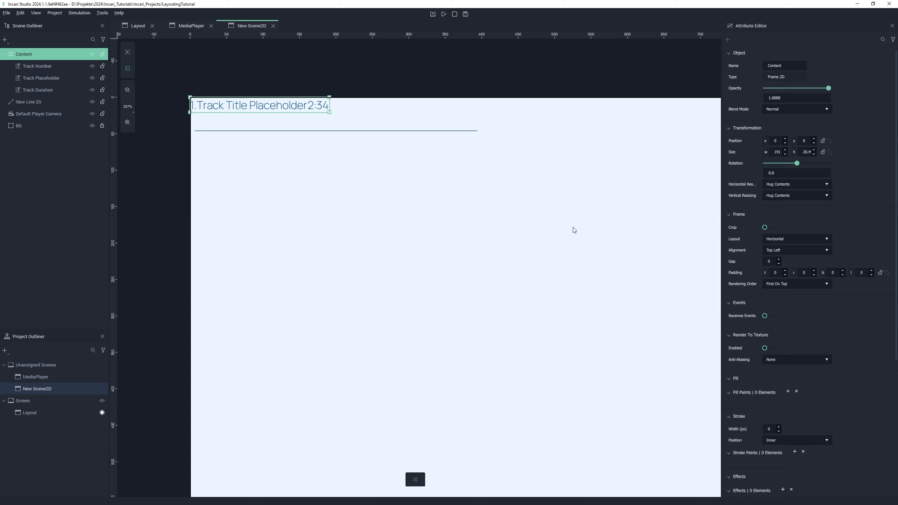
pyautogui.scroll(20, 771, 261)
pyautogui.doubleClick(771, 261)
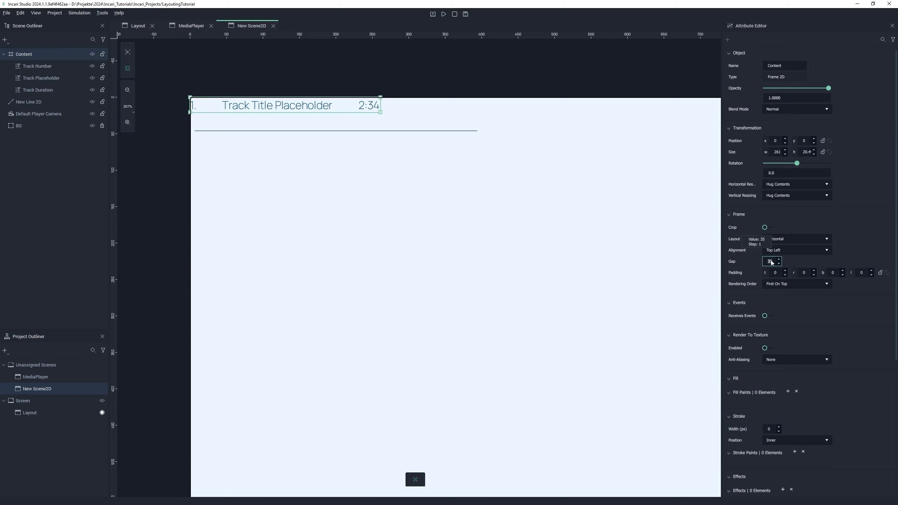
pyautogui.write('100')
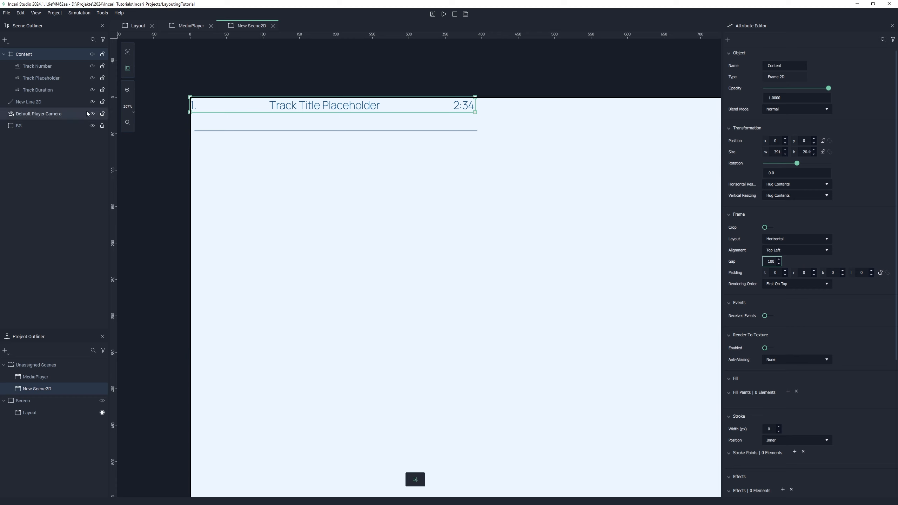
# Step: Create another frame in the scene and name it track_Item_List
pyautogui.rightClick(37, 141)
pyautogui.moveTo(89, 147)
pyautogui.click(134, 166)
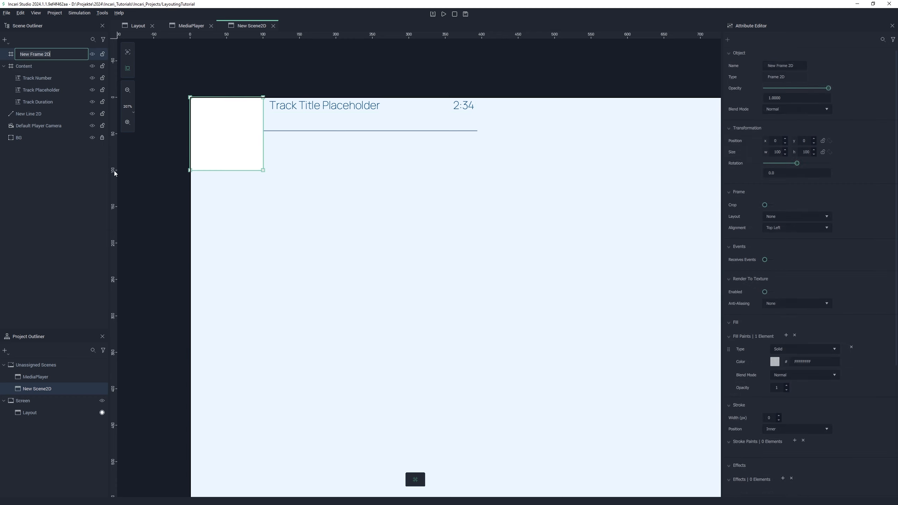
pyautogui.write('track_I')
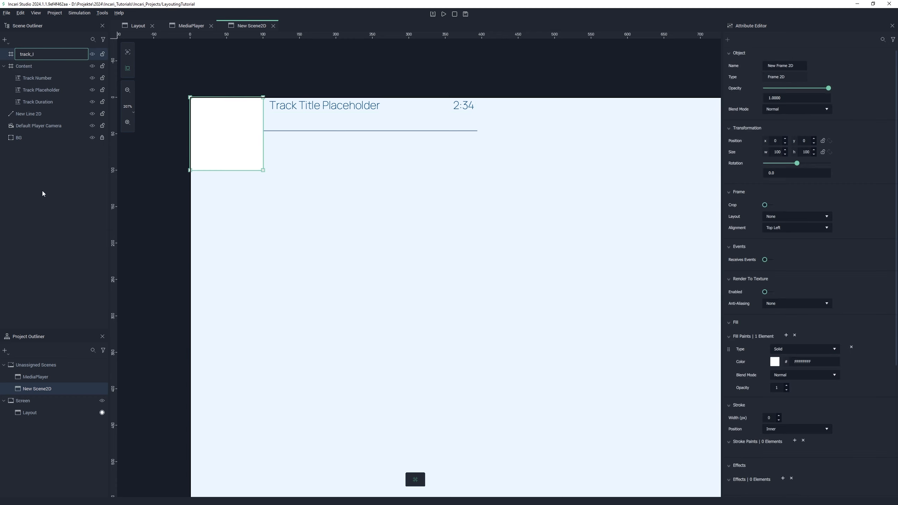
pyautogui.write('tem_List')
pyautogui.press('Return')
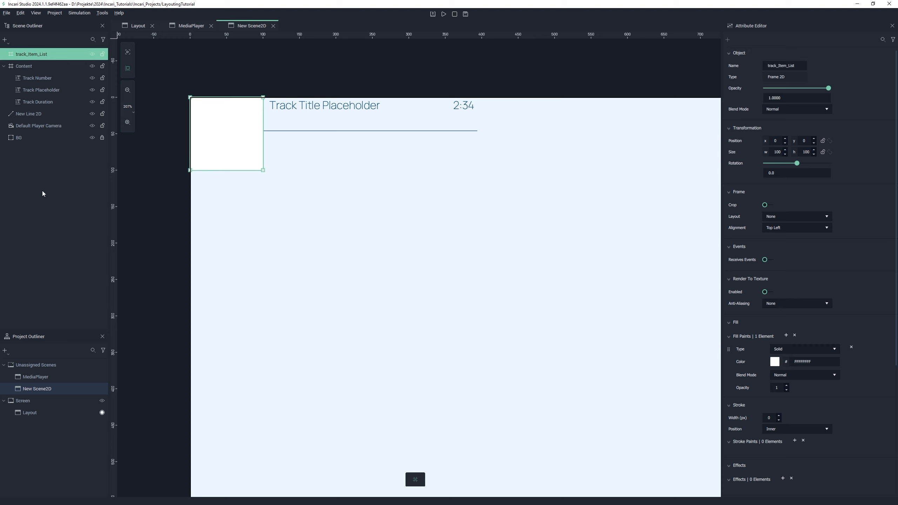
# Step: Nest the Content frame and New Line 2D inside track_Item_List and remove that frame's fill paint
pyautogui.moveTo(30, 67); pyautogui.dragTo(32, 54)
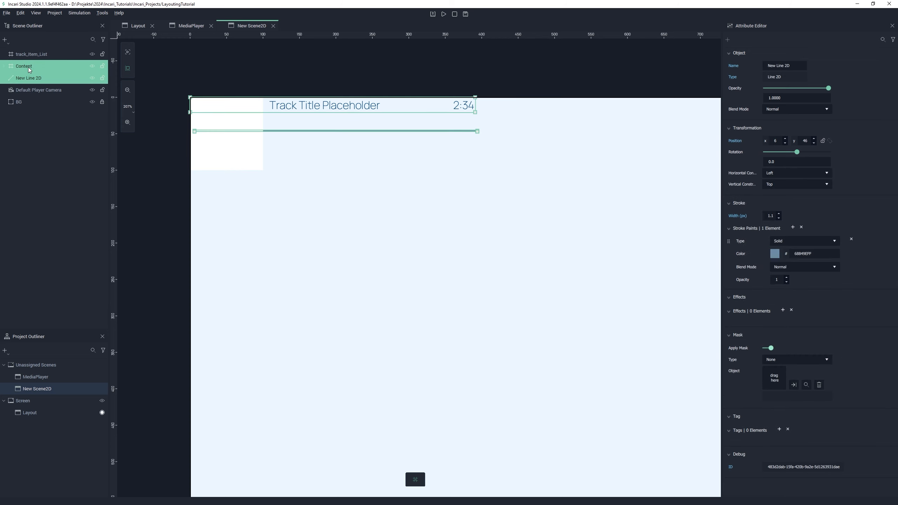
pyautogui.click(5, 54)
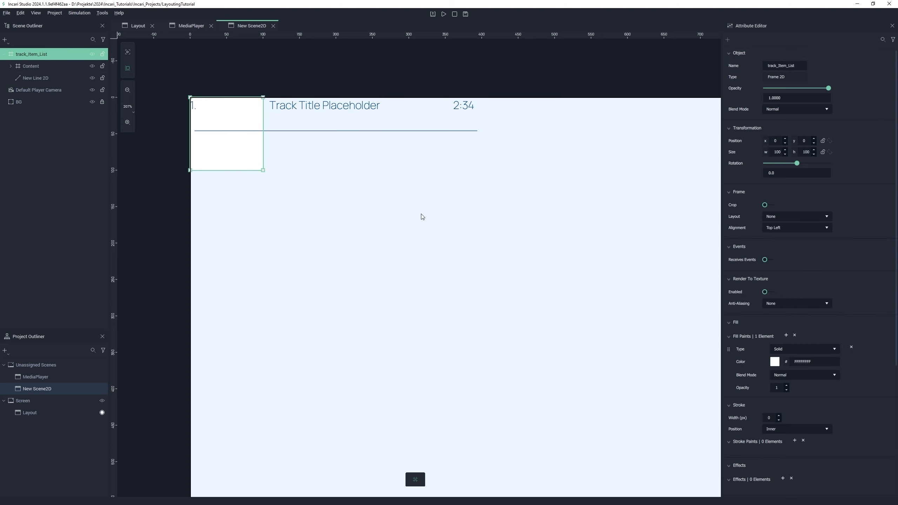
pyautogui.click(852, 347)
# Step: Set track_Item_List to a Vertical layout with a gap of 10 and padding of 10 on the top, right and left
pyautogui.click(825, 217)
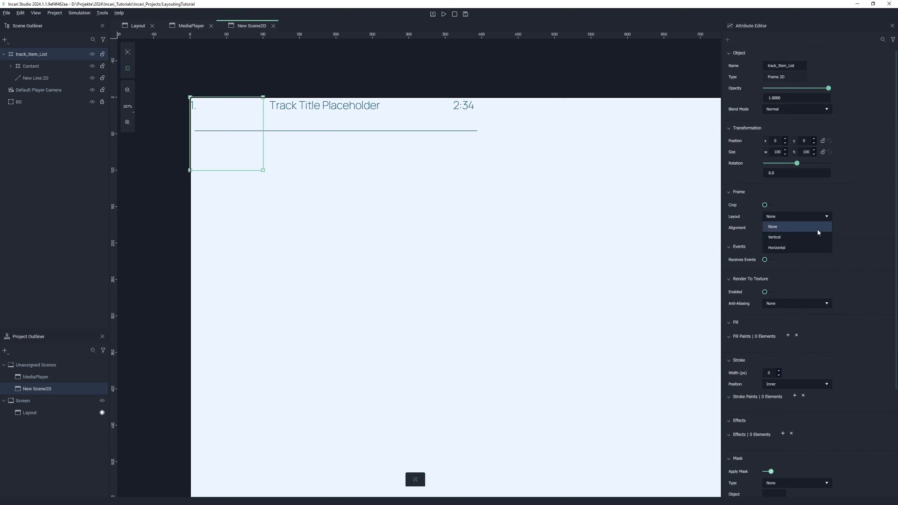
pyautogui.click(813, 240)
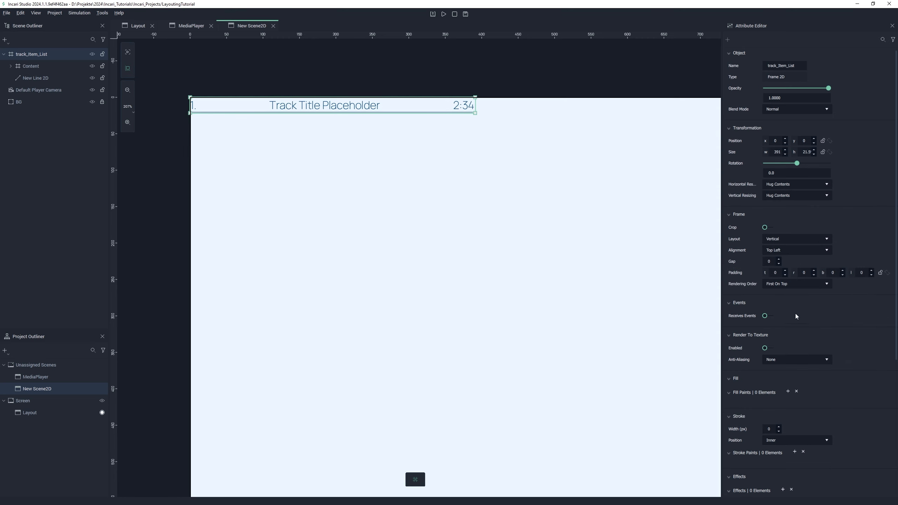
pyautogui.moveTo(772, 265); pyautogui.dragTo(809, 275)
pyautogui.moveTo(865, 276); pyautogui.dragTo(865, 275)
pyautogui.moveTo(807, 276); pyautogui.dragTo(806, 277)
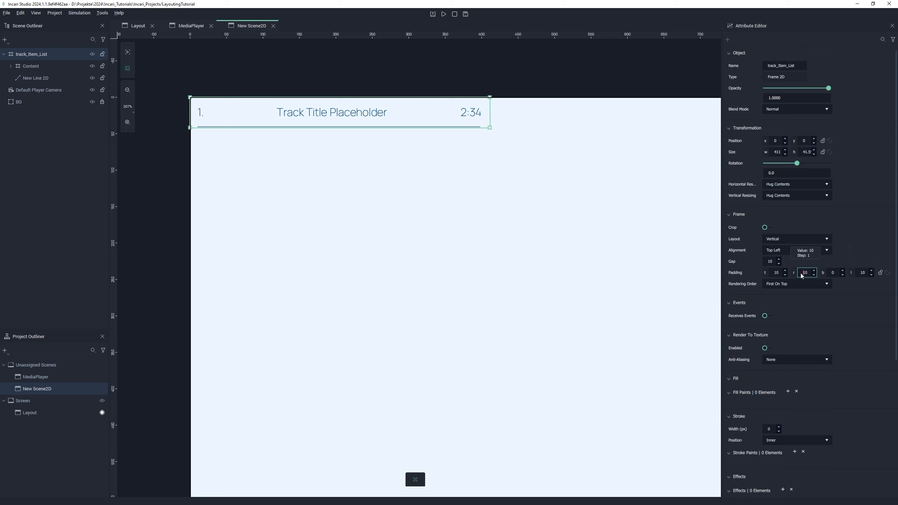
pyautogui.click(3, 54)
# Step: Create a frame named List and nest track_Item_List inside it
pyautogui.rightClick(43, 106)
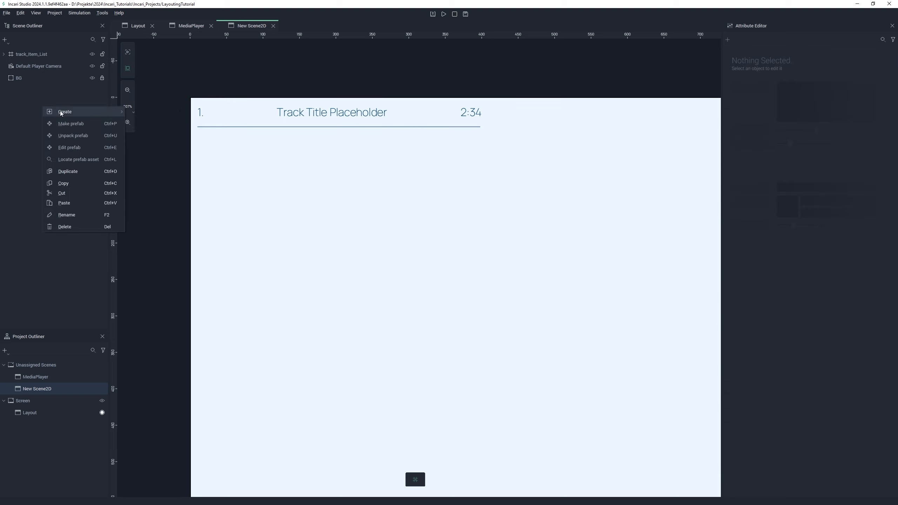
pyautogui.moveTo(62, 111)
pyautogui.click(146, 132)
pyautogui.hotkey('ctrl', 'a')
pyautogui.write('List')
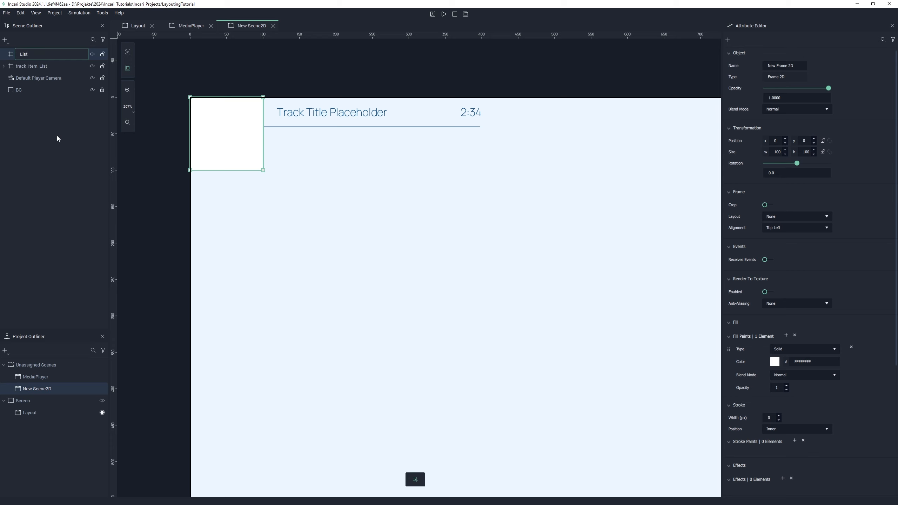
pyautogui.press('Return')
pyautogui.moveTo(30, 66); pyautogui.dragTo(29, 52)
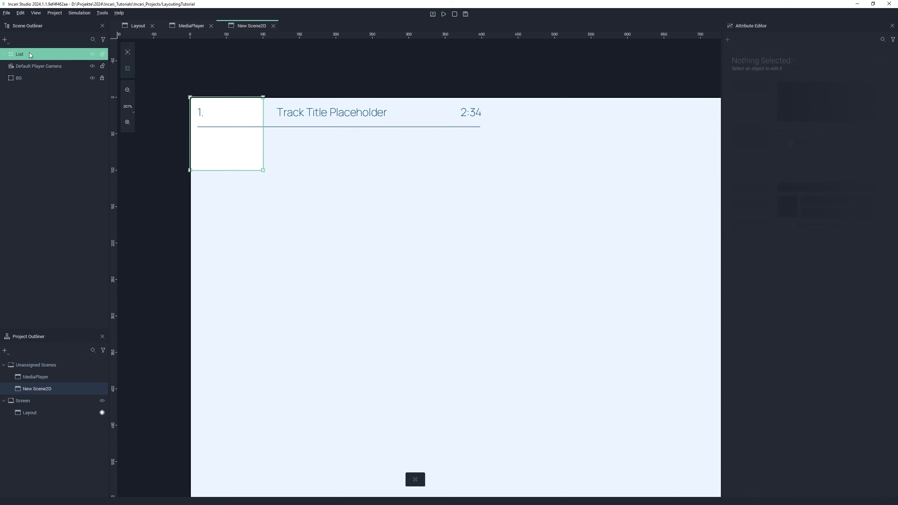
# Step: Remove the List frame's fill paint and set its layout to Vertical
pyautogui.click(851, 347)
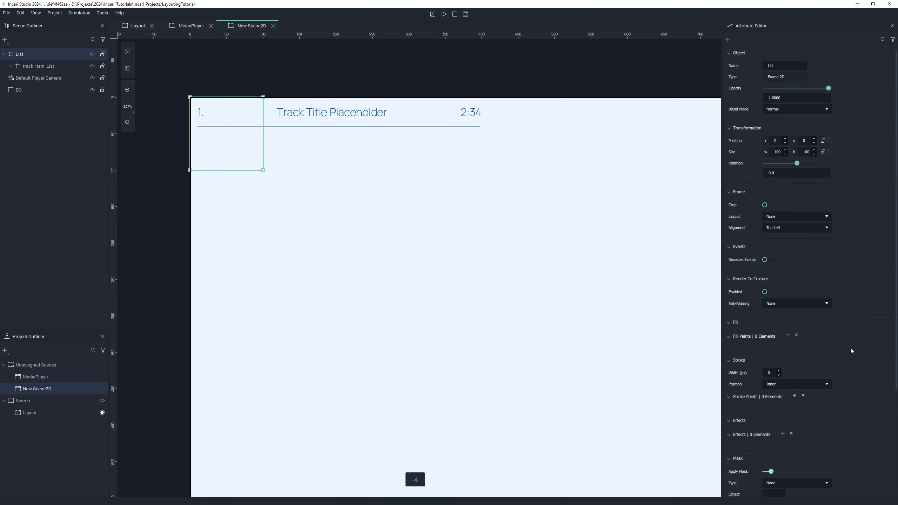
pyautogui.click(799, 217)
pyautogui.click(790, 238)
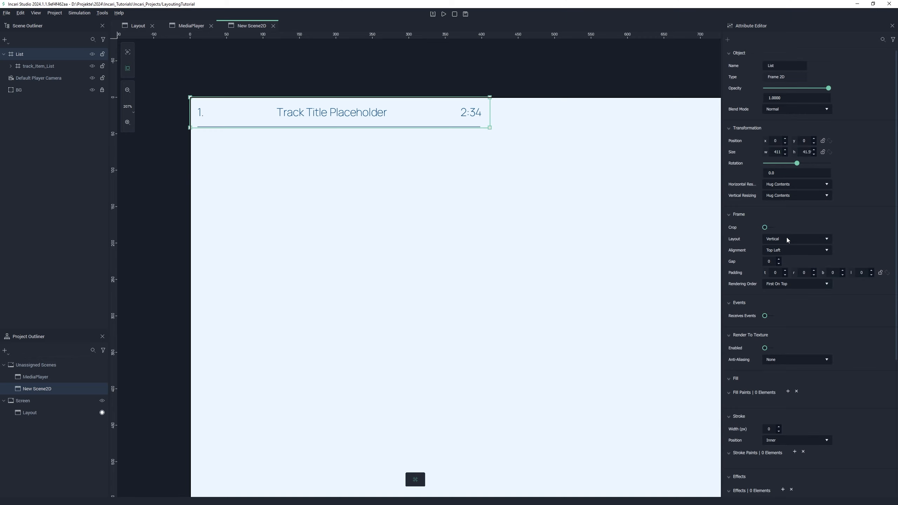
# Step: Duplicate track_Item_List five times inside the List frame and collapse the copies in the scene hierarchy
pyautogui.click(45, 67)
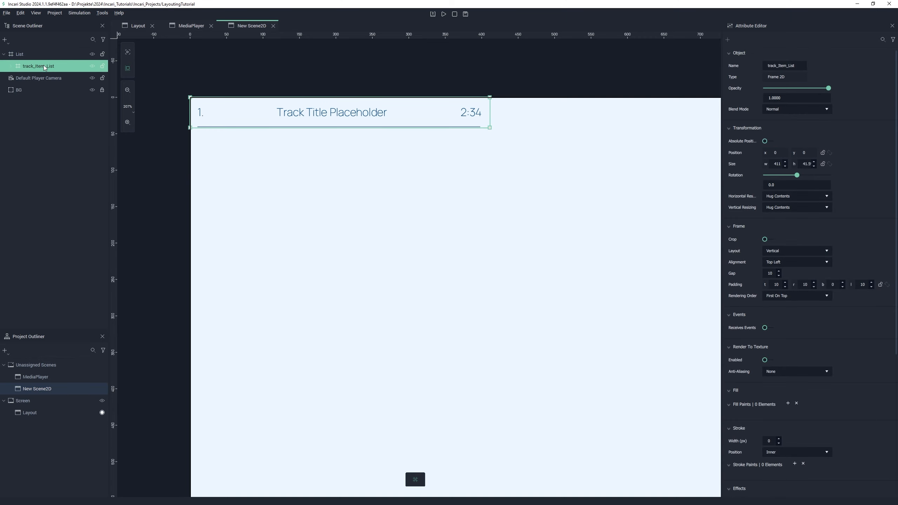
pyautogui.hotkey('ctrl', 'd')
pyautogui.hotkey('ctrl', 'd')
pyautogui.hotkey('ctrl', 'd')
pyautogui.hotkey('ctrl', 'd')
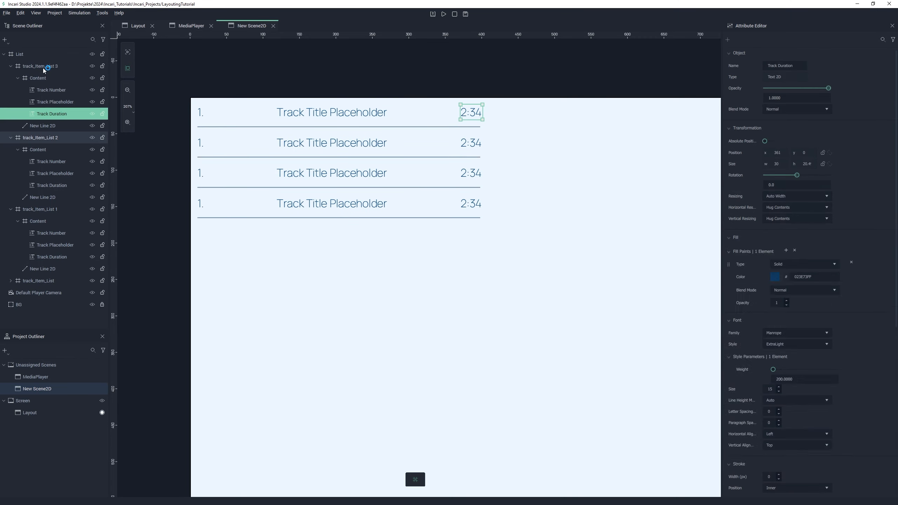
pyautogui.hotkey('ctrl', 'd')
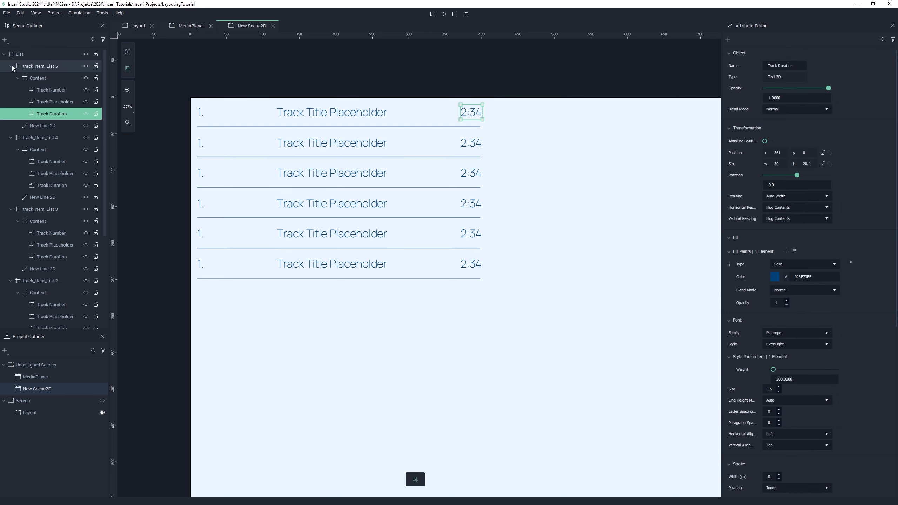
pyautogui.click(11, 66)
pyautogui.click(10, 77)
pyautogui.click(10, 90)
pyautogui.click(11, 102)
pyautogui.click(11, 114)
# Step: Adjust the List frame's gap and open the MediaPlayer scene
pyautogui.click(21, 54)
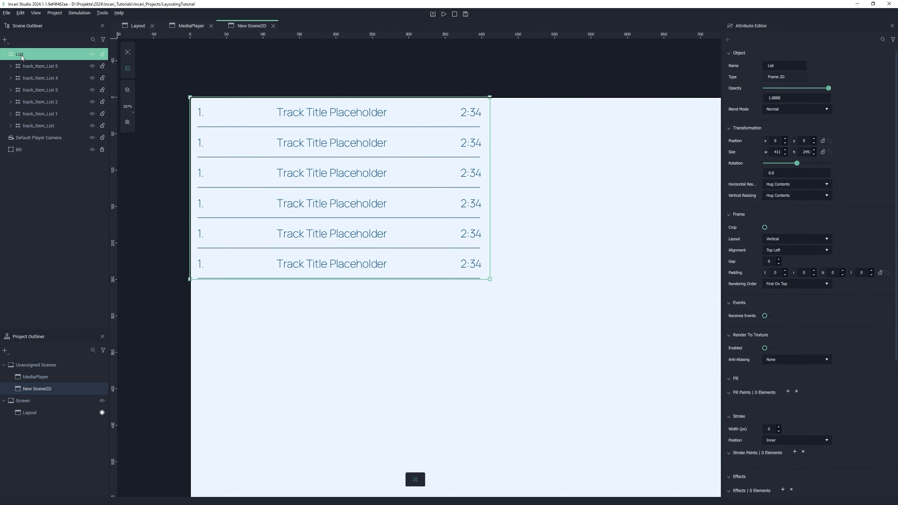
pyautogui.moveTo(775, 263); pyautogui.dragTo(771, 263)
pyautogui.click(190, 26)
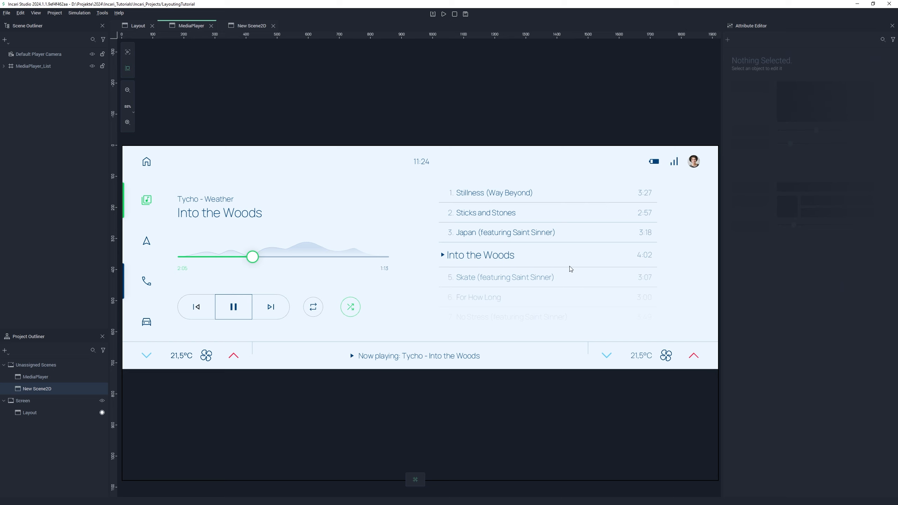